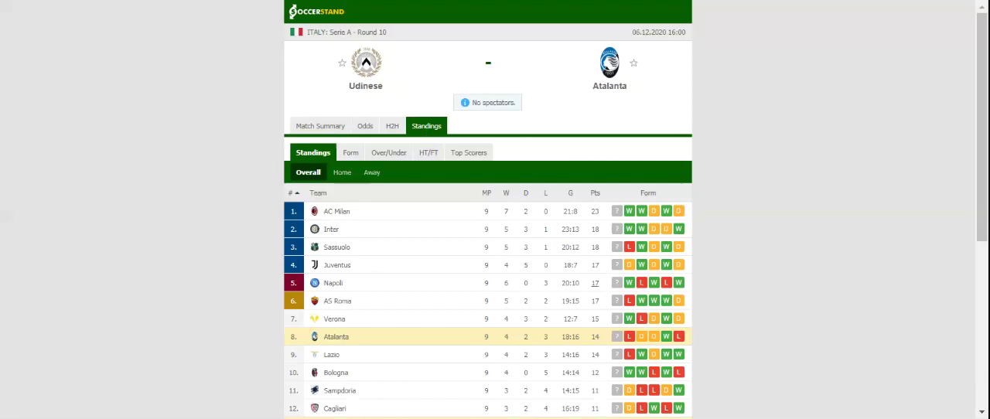
Switch the Udinese vs Atalanta match page to the H2H tab showing each side's last five matches.
click(399, 133)
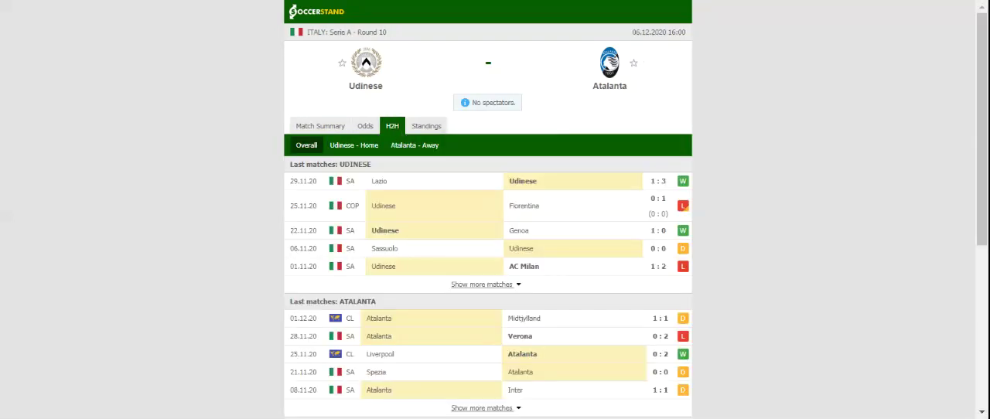